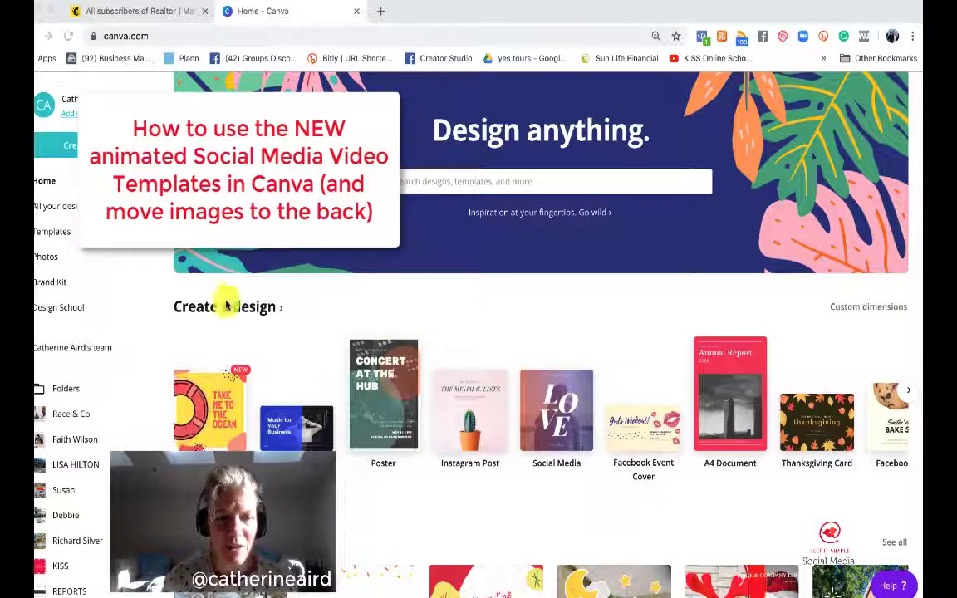
- Create a new blank Animated Social Media Graphic design from the home page's design types
{"action": "left_click", "coordinate": [222, 409]}
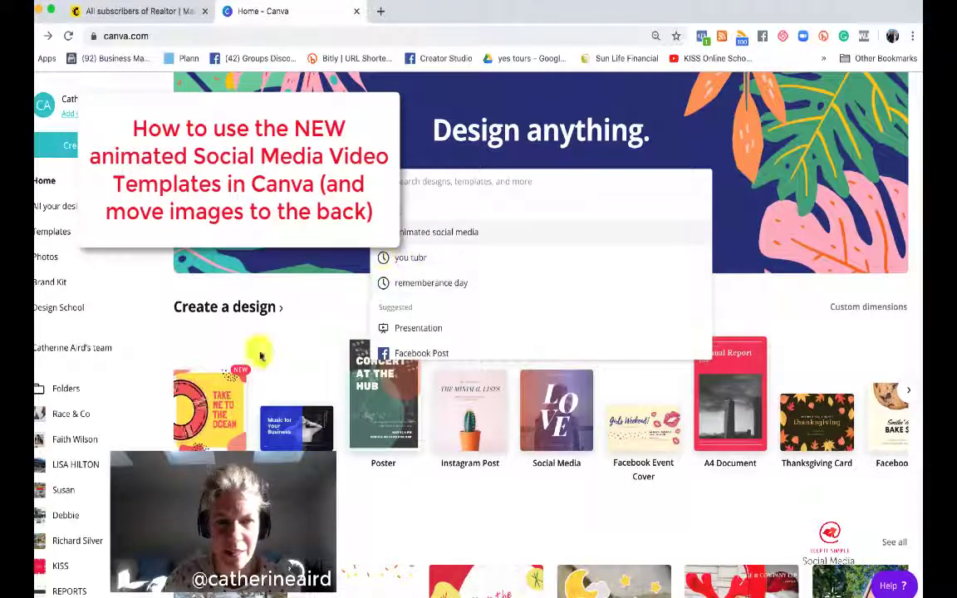
{"action": "left_click", "coordinate": [218, 415]}
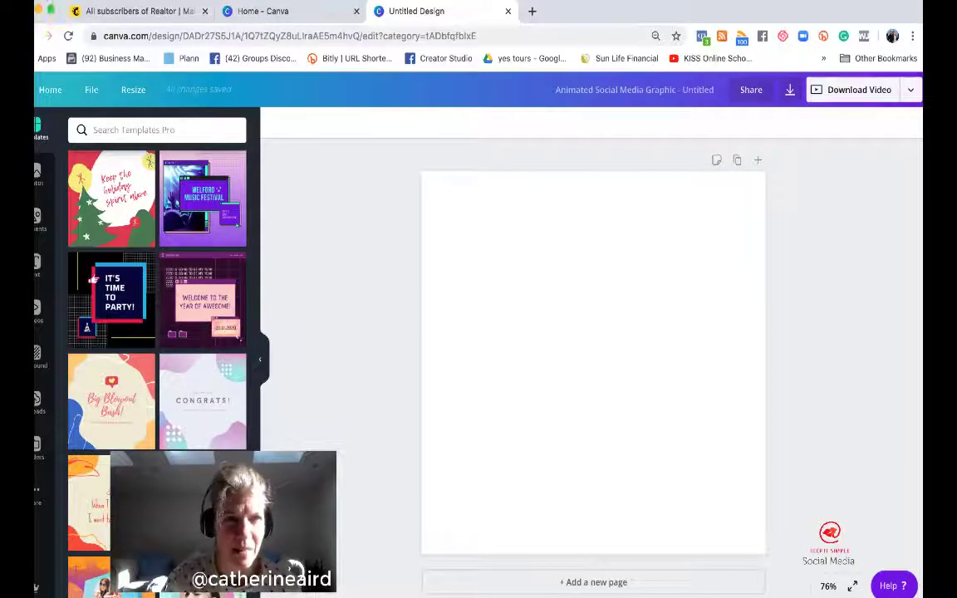
{"action": "left_click_drag", "start_coordinate": [580, 13], "coordinate": [598, 16]}
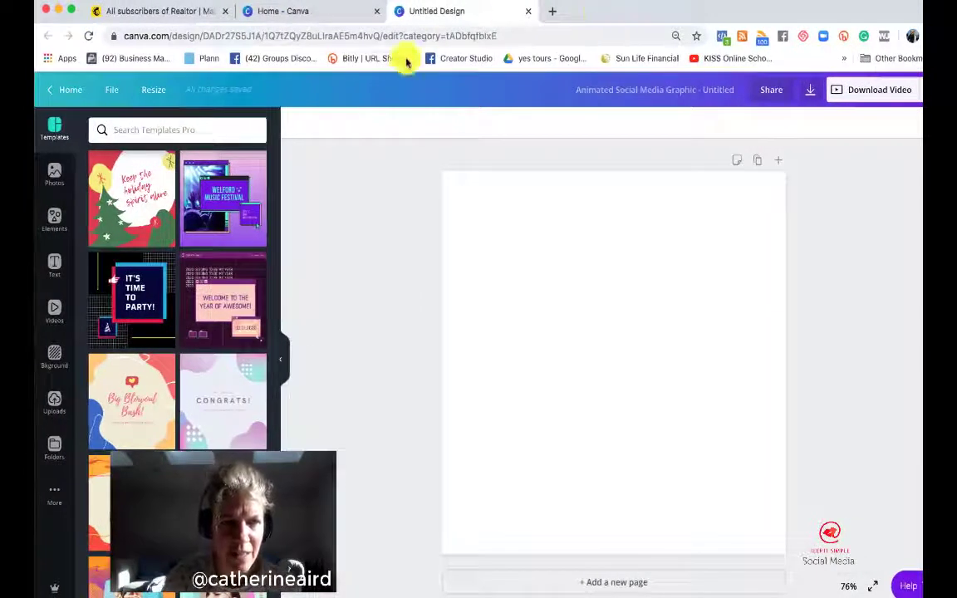
- Find the pink "Congrats on your promotion!" template with confetti and apply it to the blank page
{"action": "scroll", "coordinate": [178, 332], "scroll_direction": "down", "scroll_amount": 10}
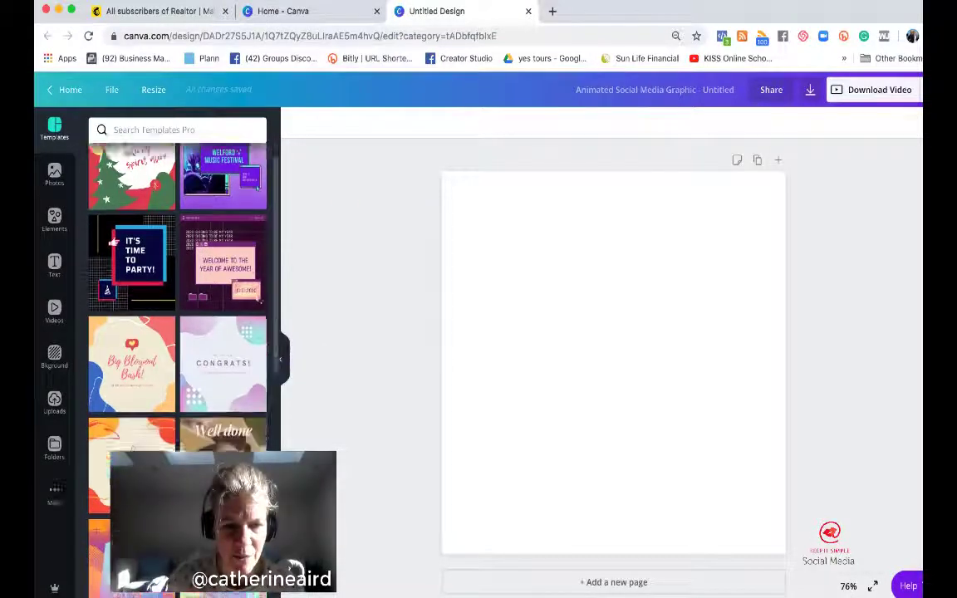
{"action": "scroll", "coordinate": [177, 332], "scroll_direction": "down", "scroll_amount": 5}
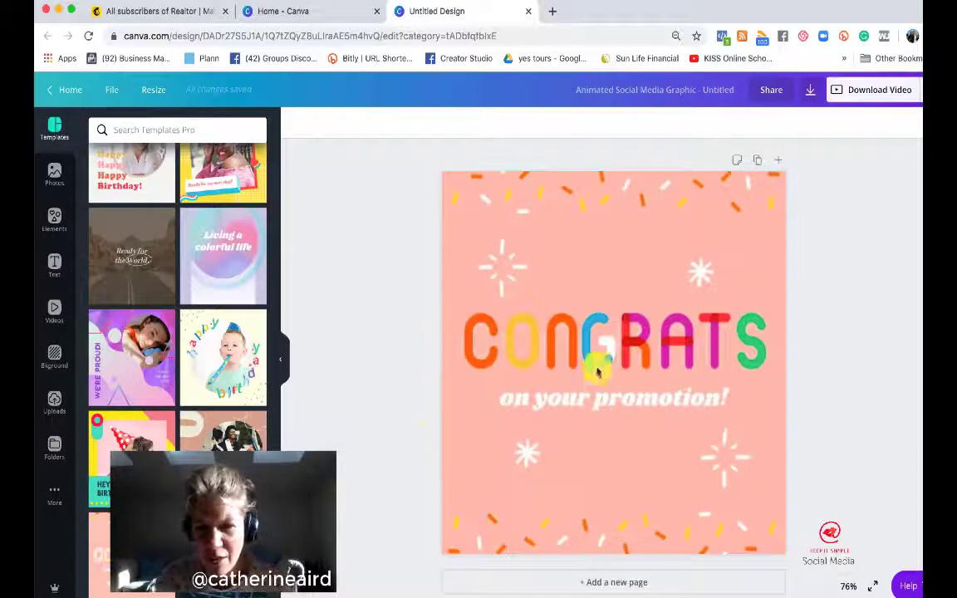
{"action": "left_click", "coordinate": [554, 381]}
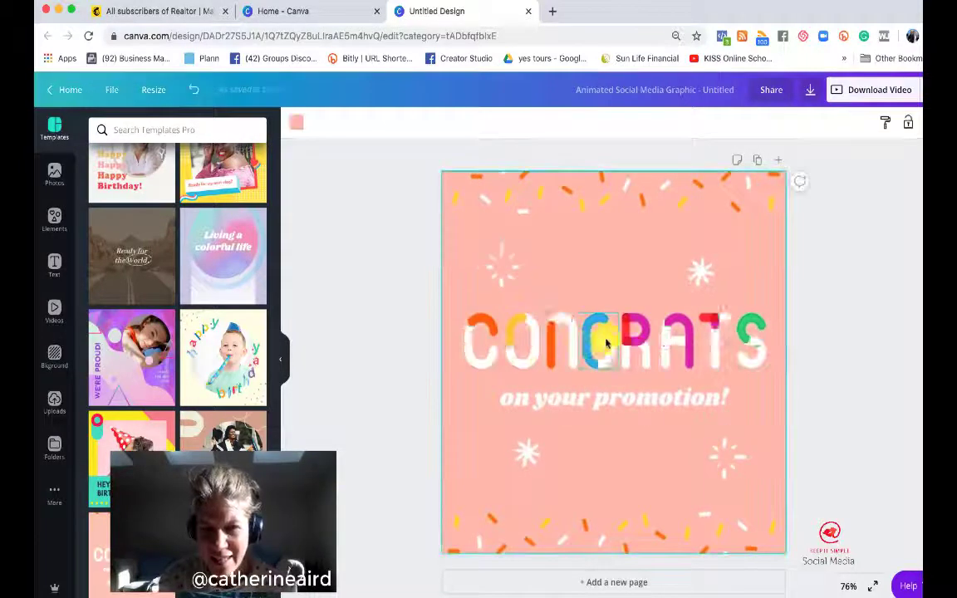
- Replace the "on your promotion!" line beneath CONGRATS with "on your new home"
{"action": "left_click", "coordinate": [575, 397]}
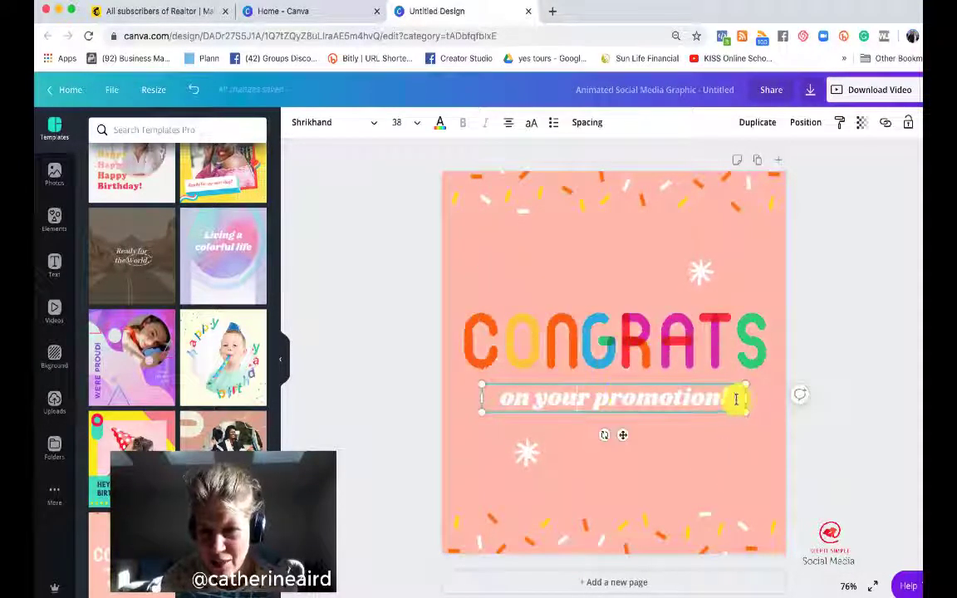
{"action": "left_click_drag", "start_coordinate": [730, 395], "coordinate": [503, 399]}
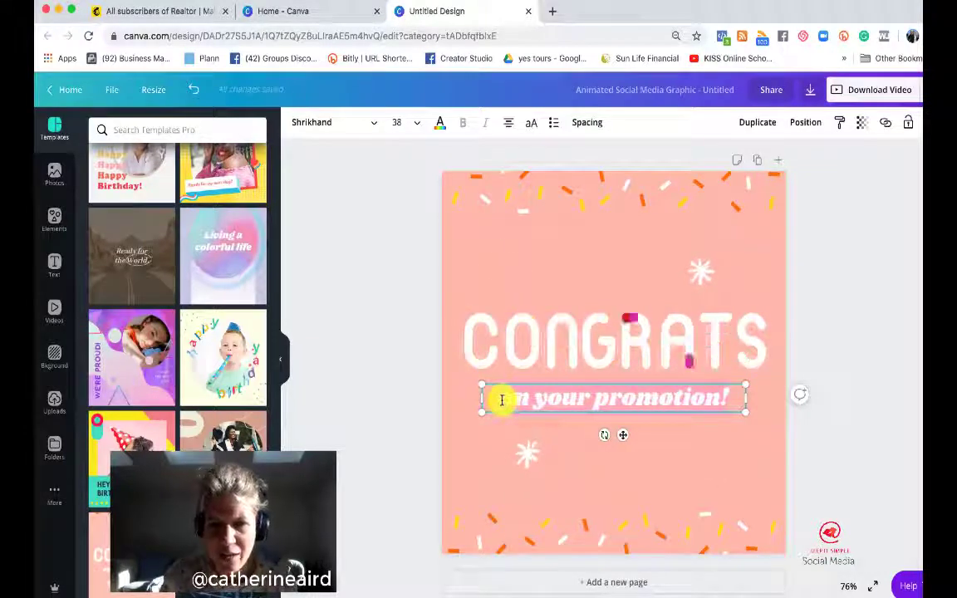
{"action": "type", "text": "on"}
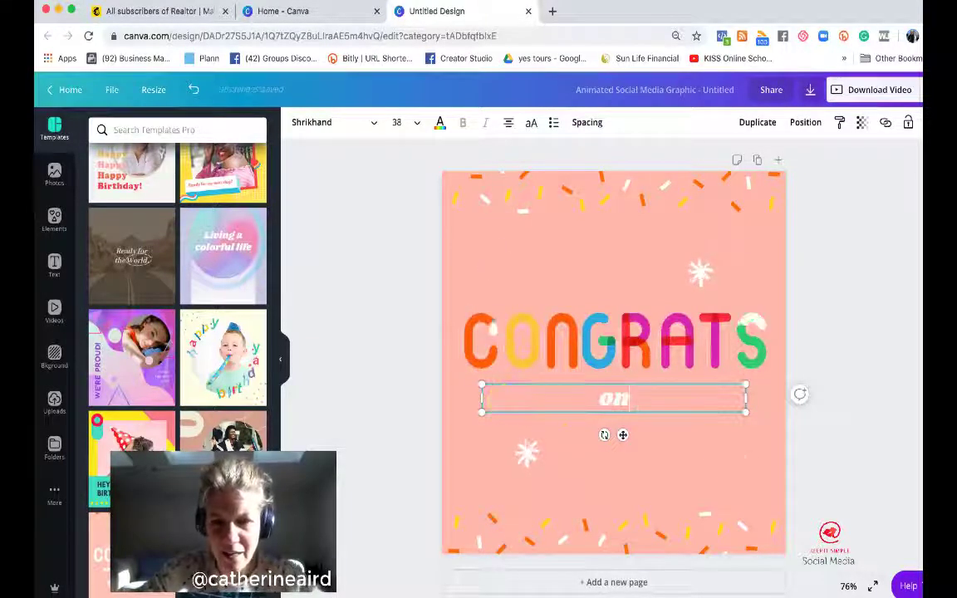
{"action": "type", "text": " your"}
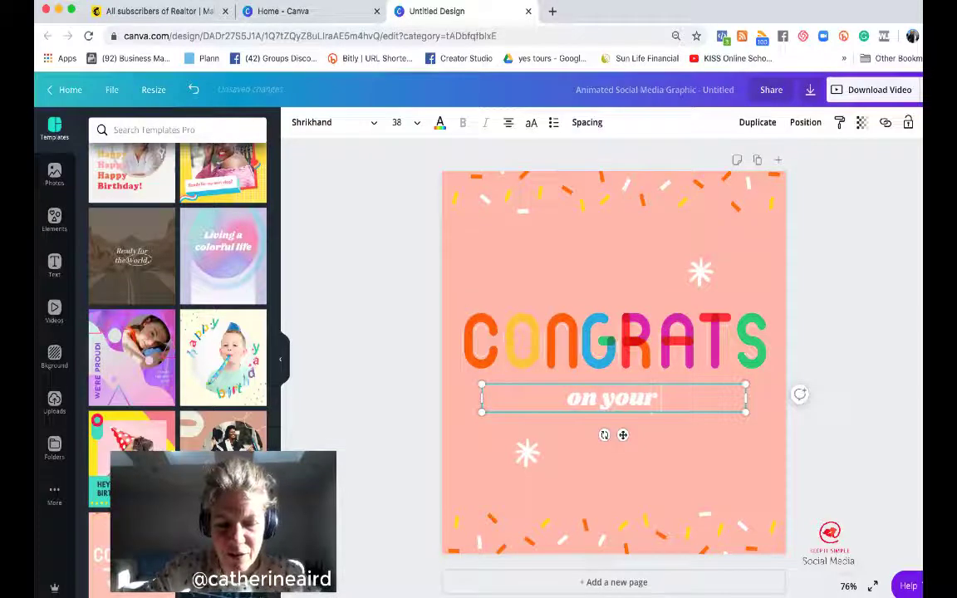
{"action": "type", "text": " new h"}
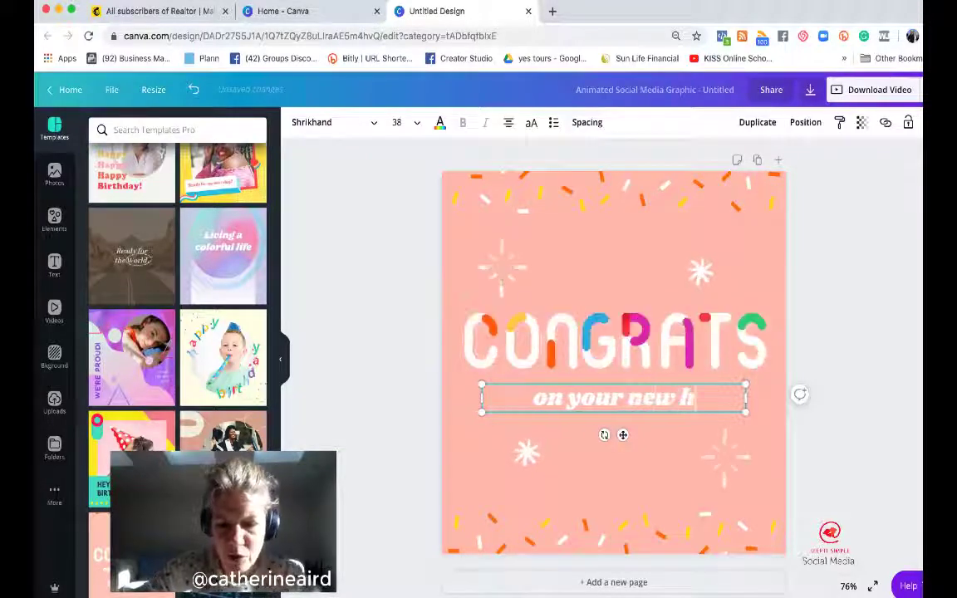
{"action": "type", "text": "omr"}
{"action": "key", "text": "BackSpace"}
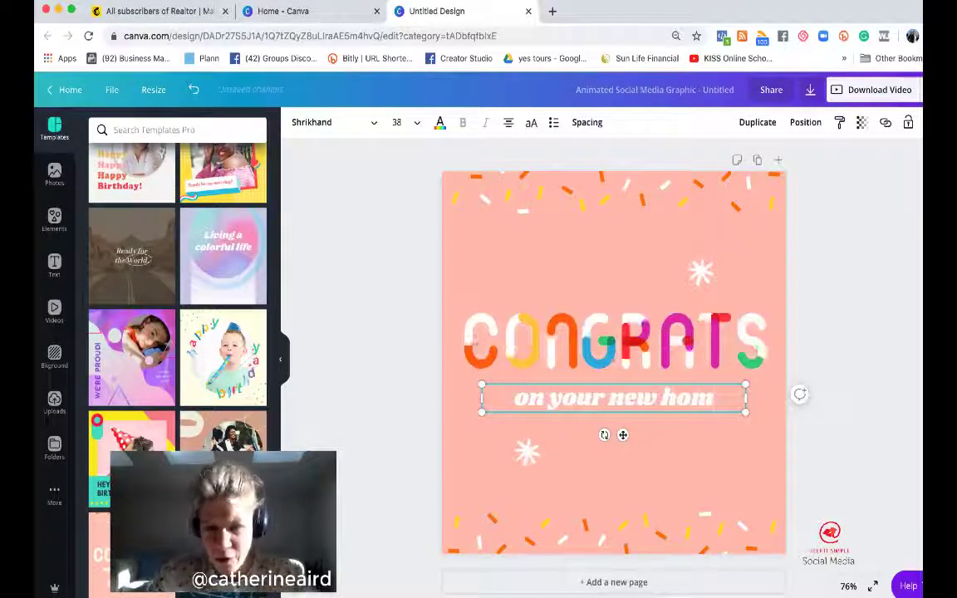
{"action": "type", "text": "e"}
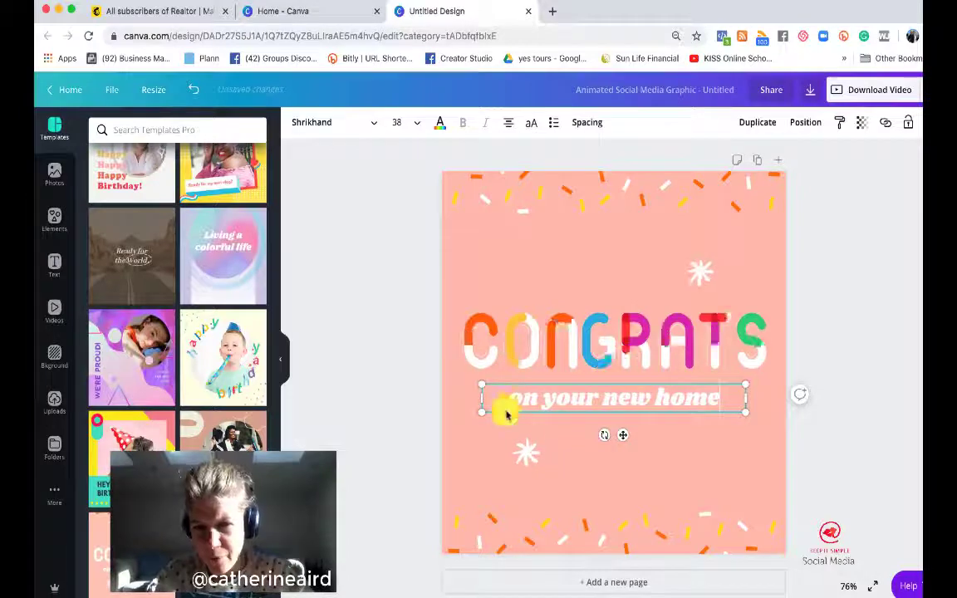
{"action": "left_click", "coordinate": [802, 467]}
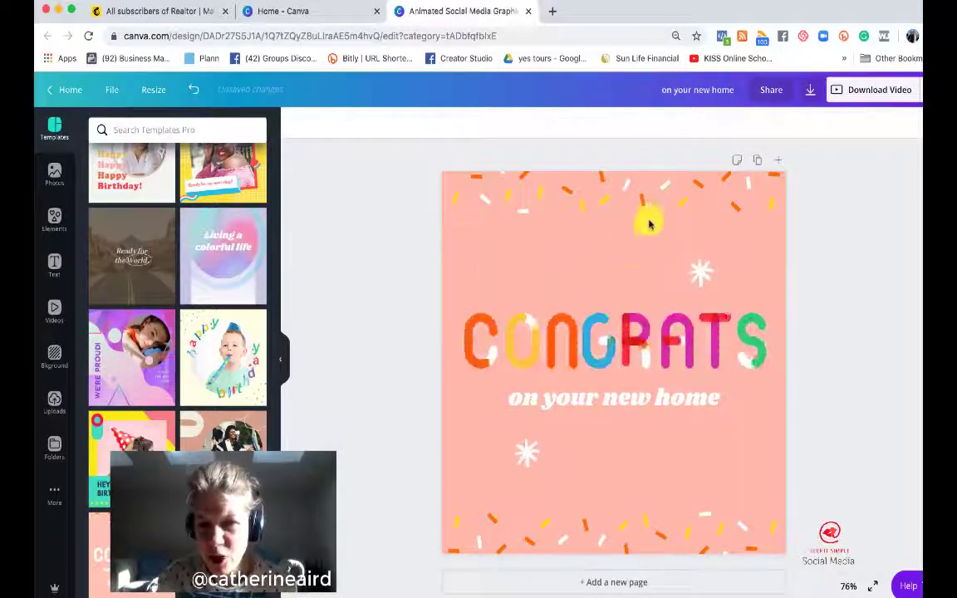
- Add the uploaded photo of the apartment building's front, with its central gabled entrance, to the page
{"action": "left_click", "coordinate": [753, 240]}
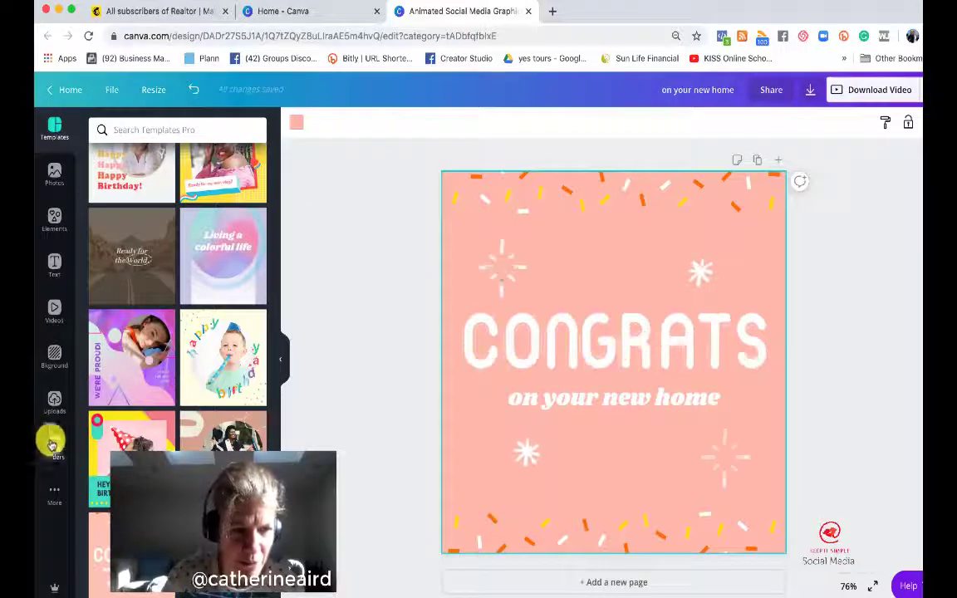
{"action": "left_click", "coordinate": [51, 402]}
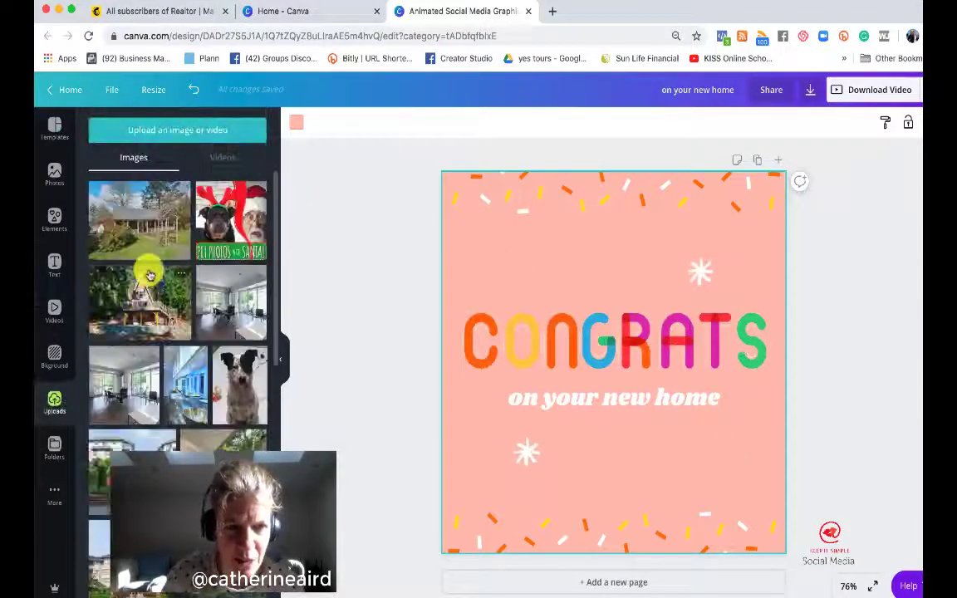
{"action": "scroll", "coordinate": [152, 358], "scroll_direction": "down", "scroll_amount": 3}
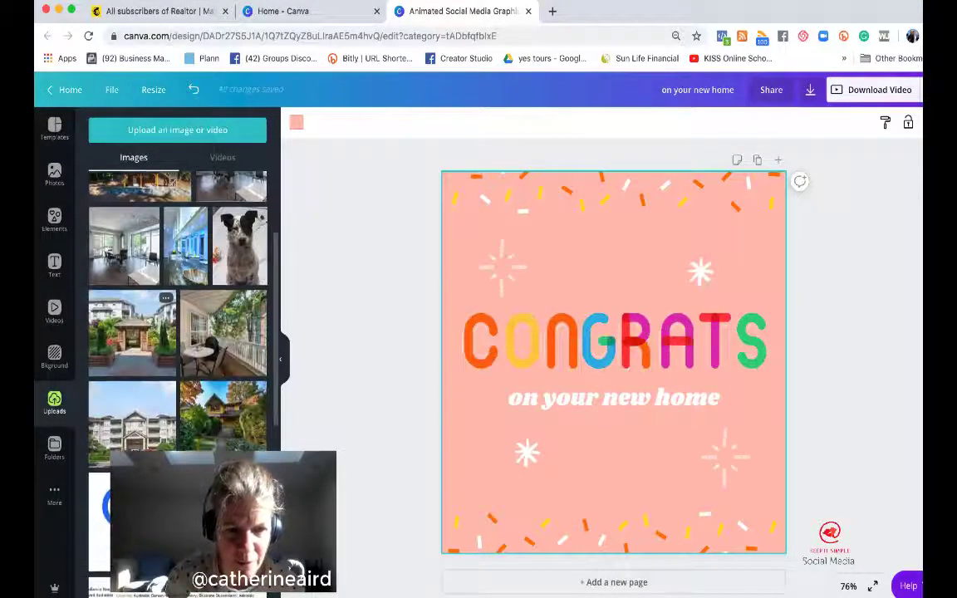
{"action": "left_click_drag", "start_coordinate": [113, 420], "coordinate": [135, 428]}
{"action": "left_click", "coordinate": [135, 428]}
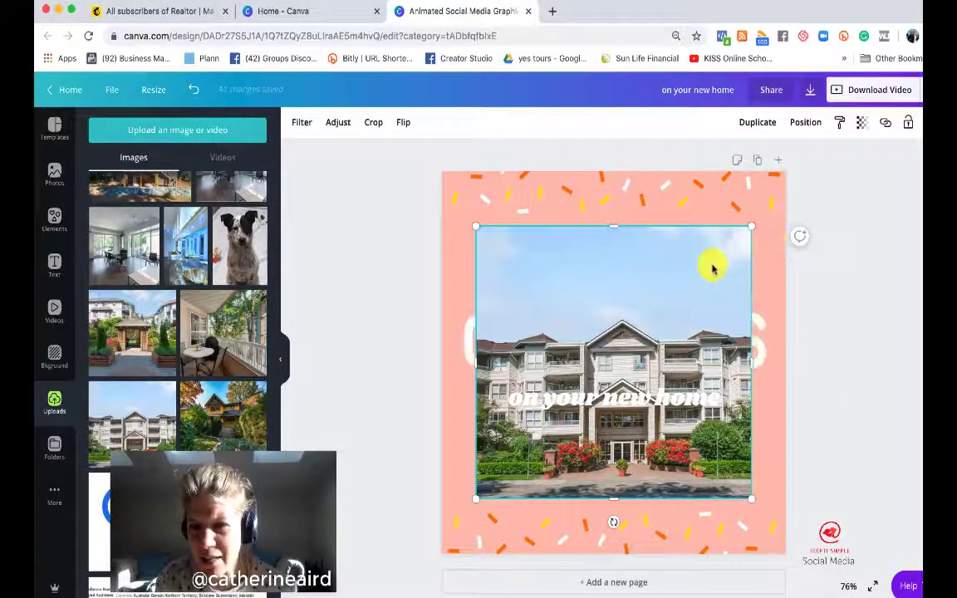
- Send the apartment building photo to the back, behind the CONGRATS lettering and decorations
{"action": "left_click", "coordinate": [802, 124]}
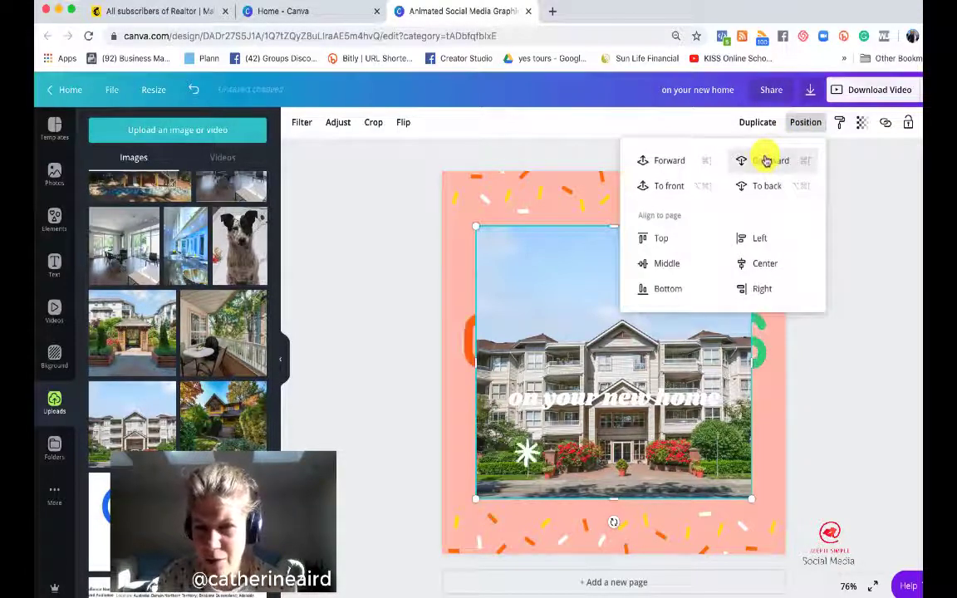
{"action": "left_click", "coordinate": [765, 186]}
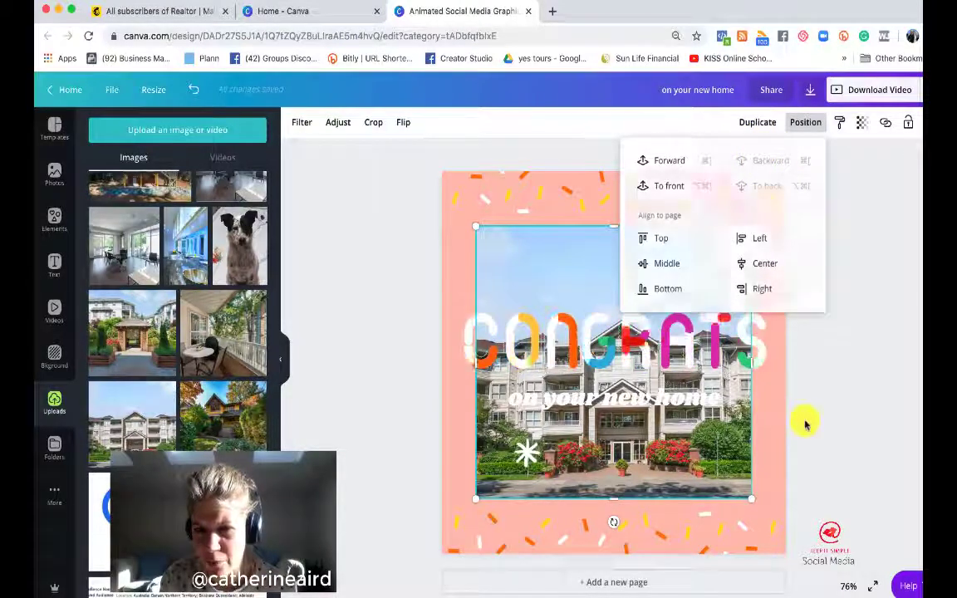
{"action": "left_click", "coordinate": [794, 394]}
- Enlarge the apartment building photo beyond the page edges and centre it as a full-page background
{"action": "left_click", "coordinate": [502, 248]}
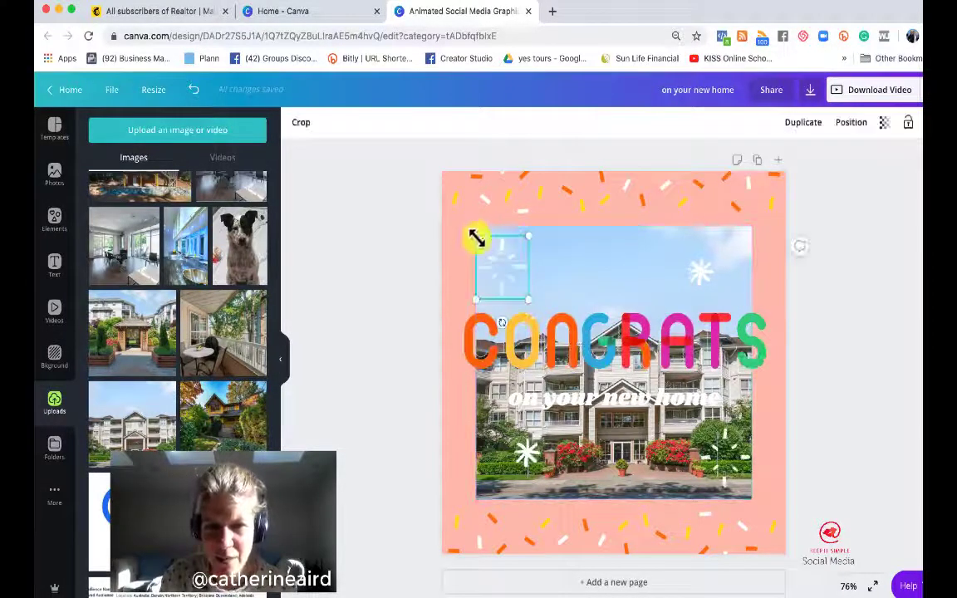
{"action": "left_click", "coordinate": [586, 268]}
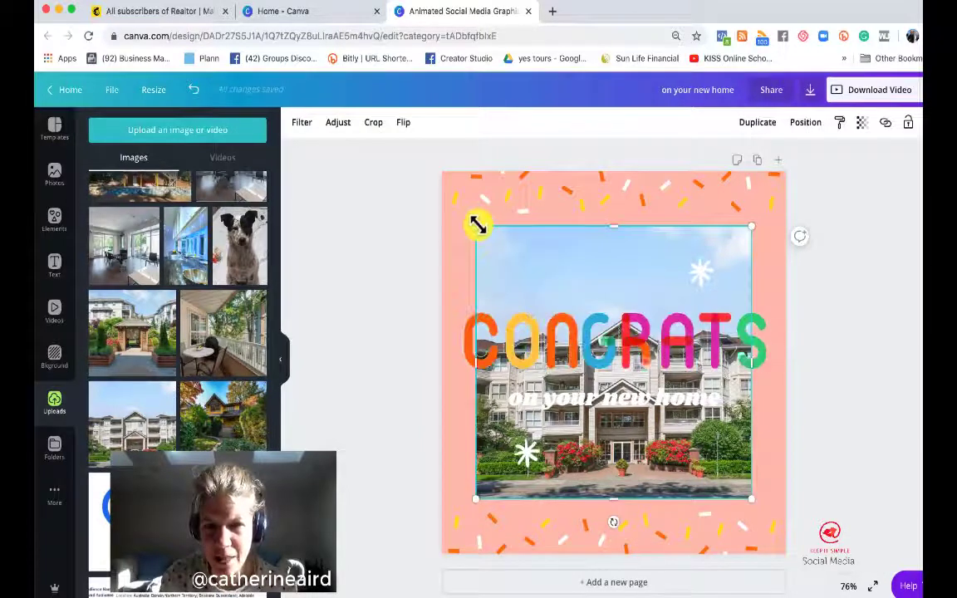
{"action": "left_click_drag", "start_coordinate": [478, 225], "coordinate": [438, 190]}
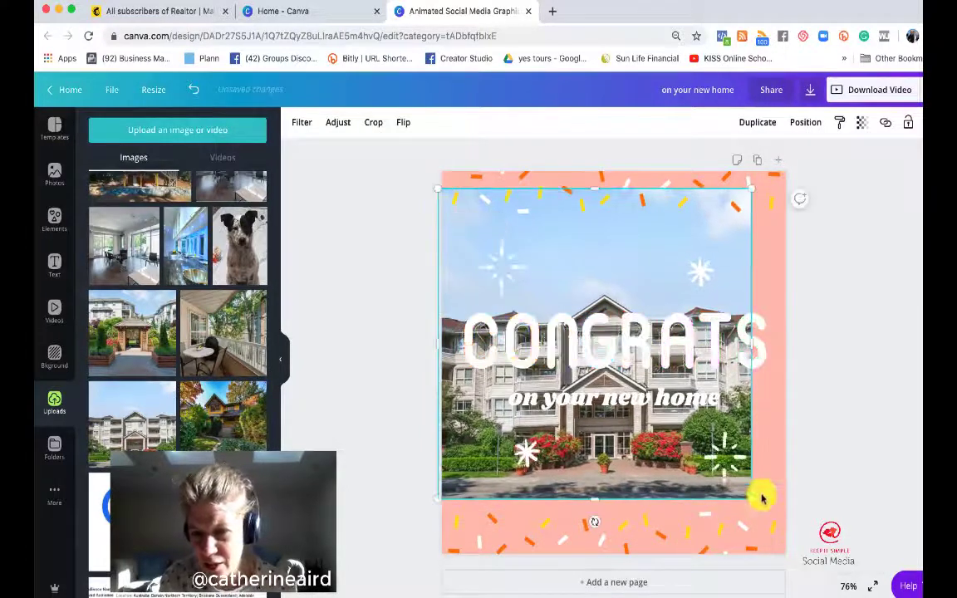
{"action": "left_click_drag", "start_coordinate": [748, 499], "coordinate": [807, 581]}
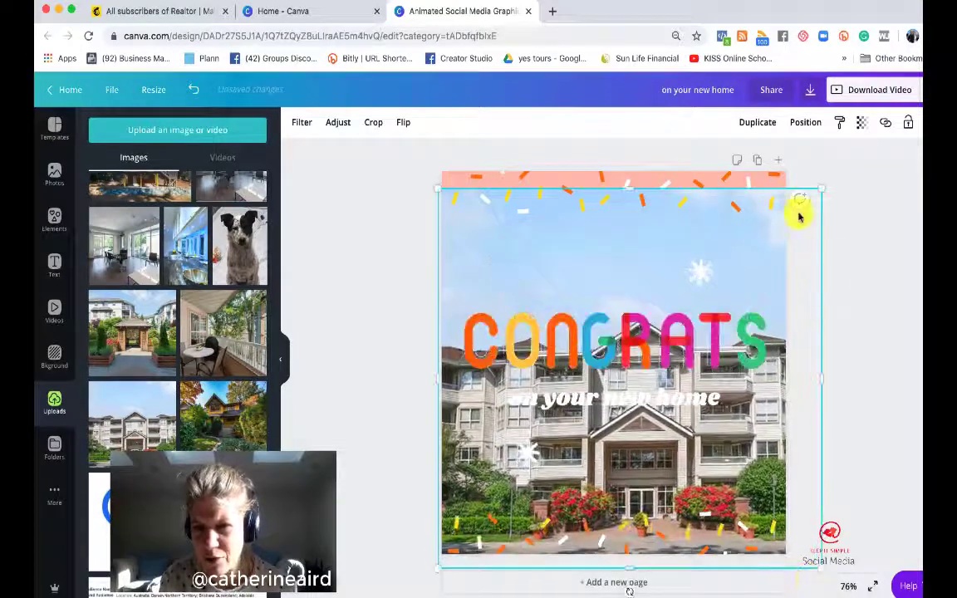
{"action": "left_click_drag", "start_coordinate": [818, 188], "coordinate": [835, 125]}
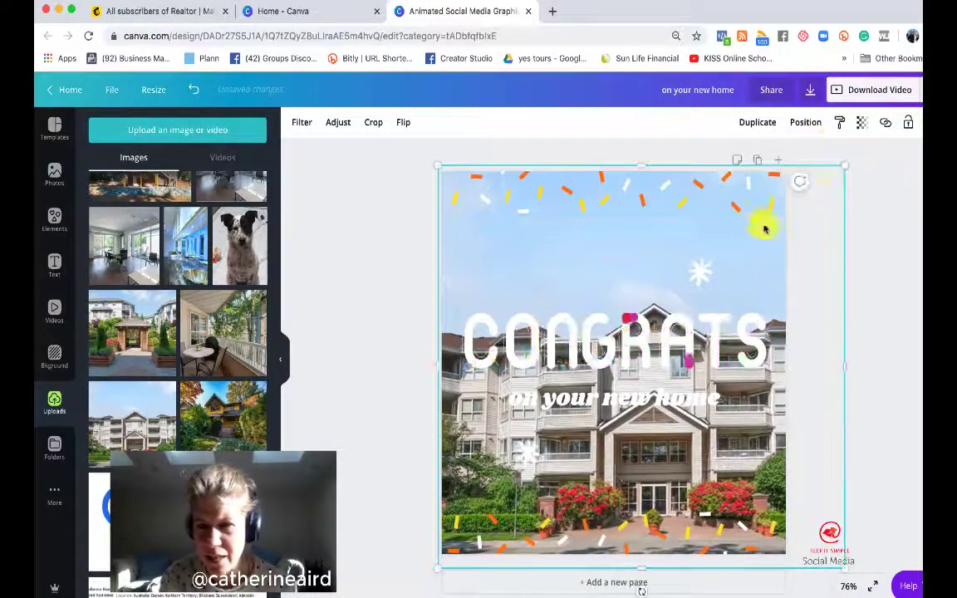
{"action": "left_click_drag", "start_coordinate": [820, 208], "coordinate": [793, 197]}
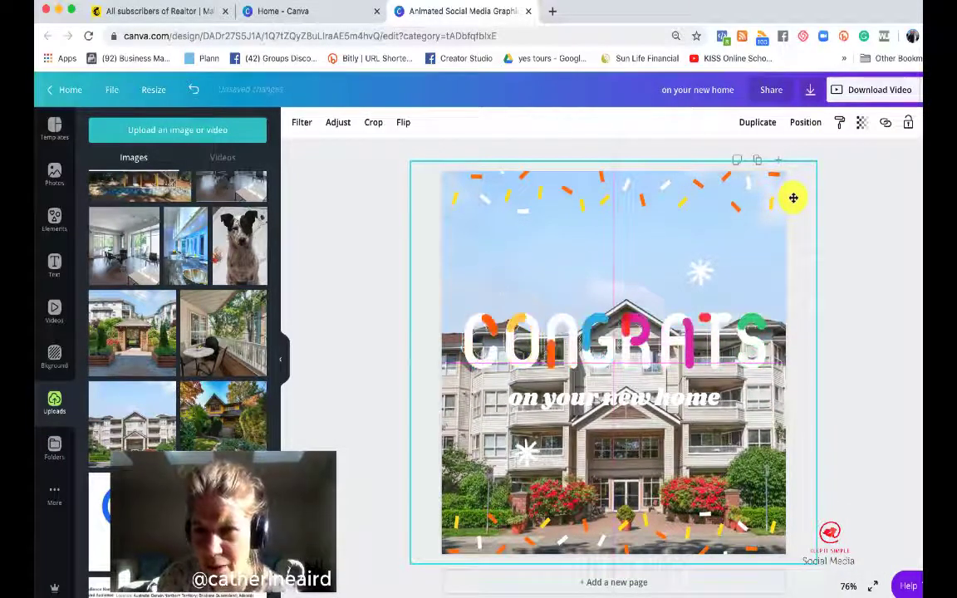
{"action": "left_click_drag", "start_coordinate": [793, 197], "coordinate": [793, 198]}
{"action": "left_click", "coordinate": [851, 208]}
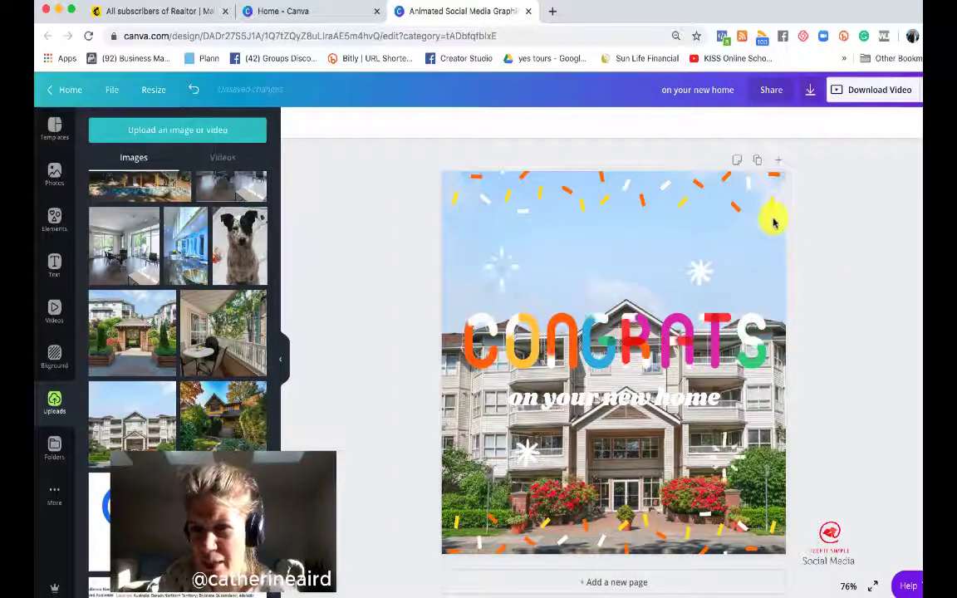
{"action": "left_click", "coordinate": [749, 249]}
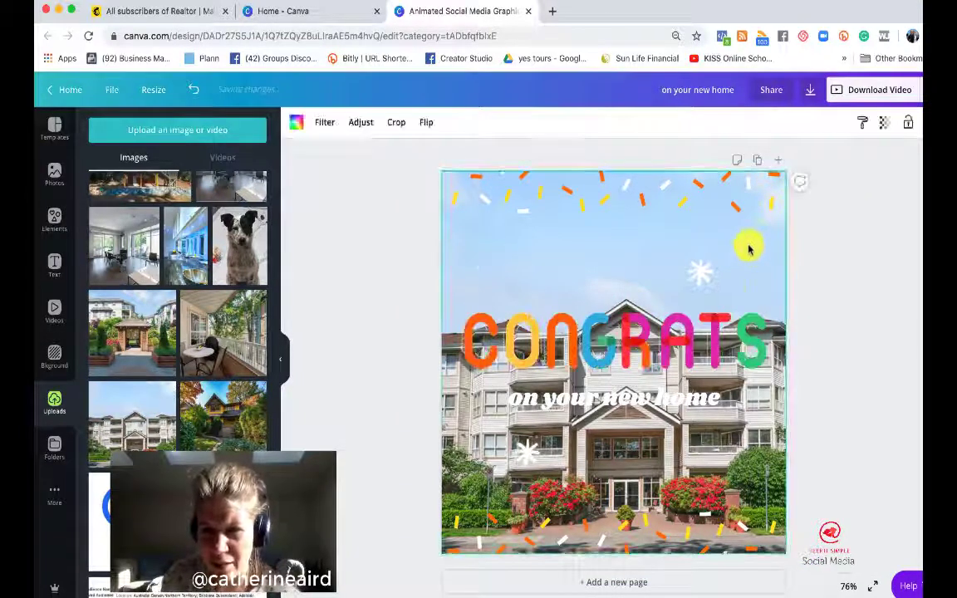
- Select all the CONGRATS letters together and move them up into the sky above the building
{"action": "left_click", "coordinate": [683, 340]}
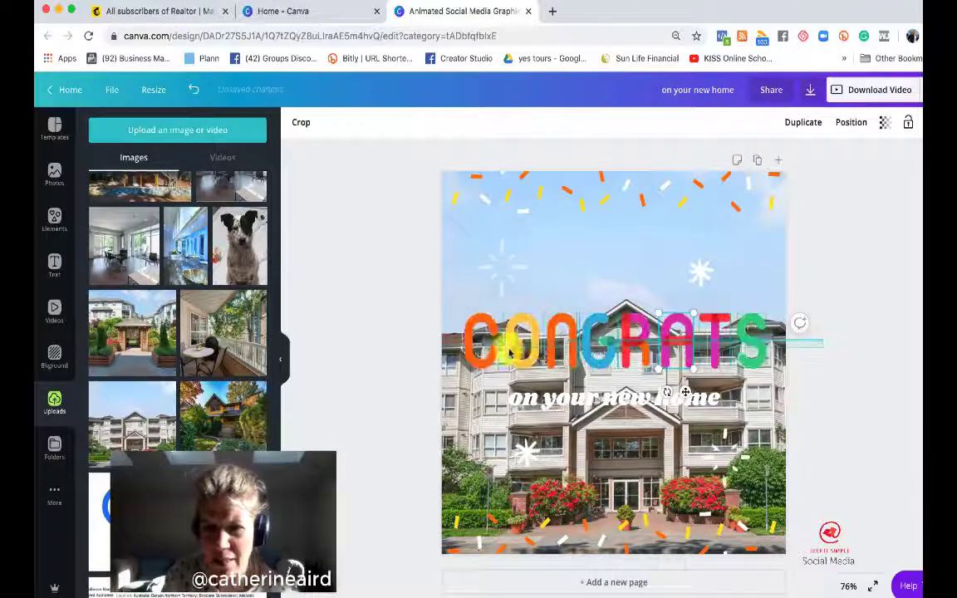
{"action": "left_click_drag", "start_coordinate": [774, 343], "coordinate": [438, 337]}
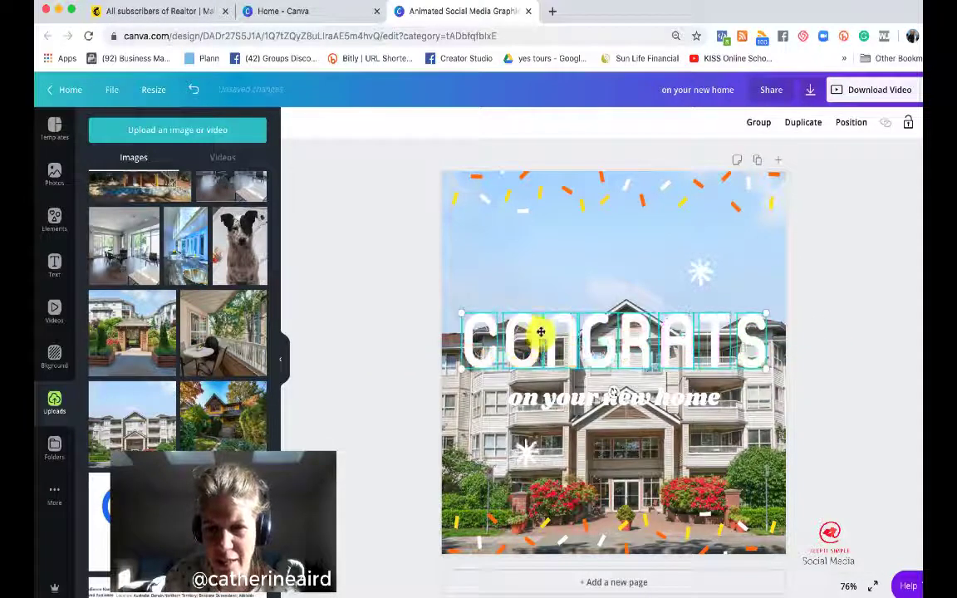
{"action": "left_click_drag", "start_coordinate": [541, 332], "coordinate": [537, 243]}
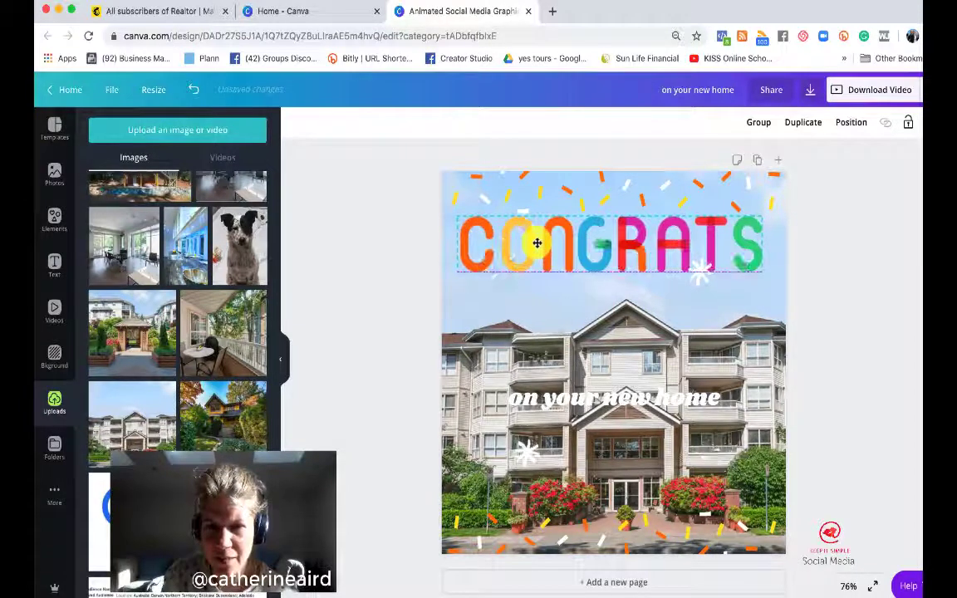
- Move the "on your new home" text directly beneath CONGRATS and set its font size to 32
{"action": "left_click_drag", "start_coordinate": [605, 395], "coordinate": [606, 281]}
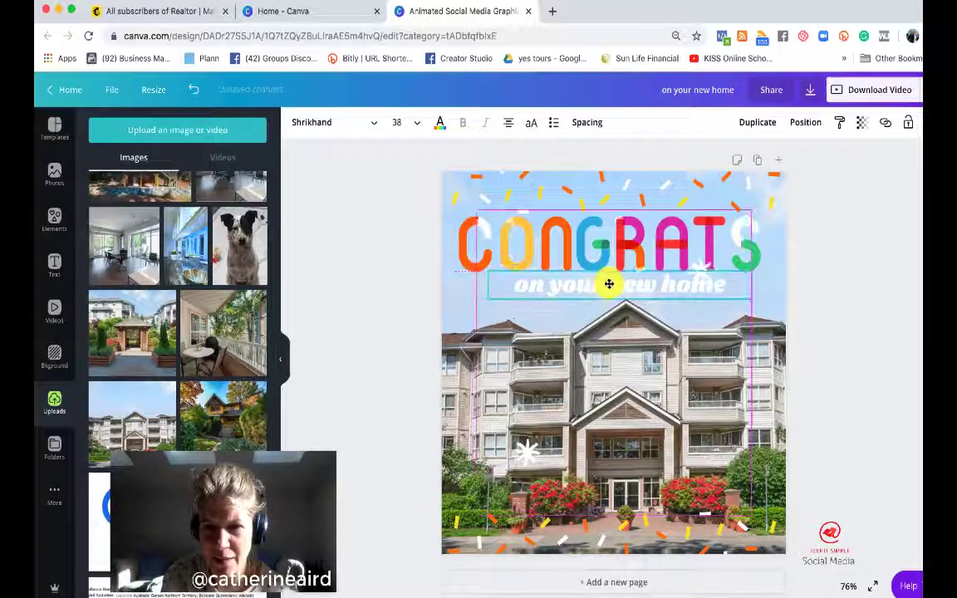
{"action": "left_click", "coordinate": [416, 122]}
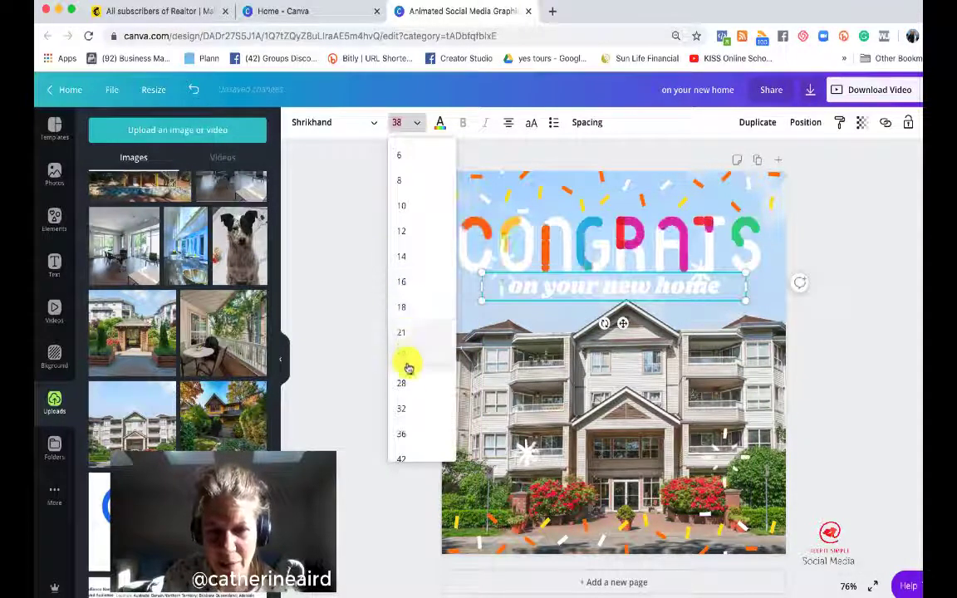
{"action": "scroll", "coordinate": [407, 374], "scroll_direction": "down", "scroll_amount": 1}
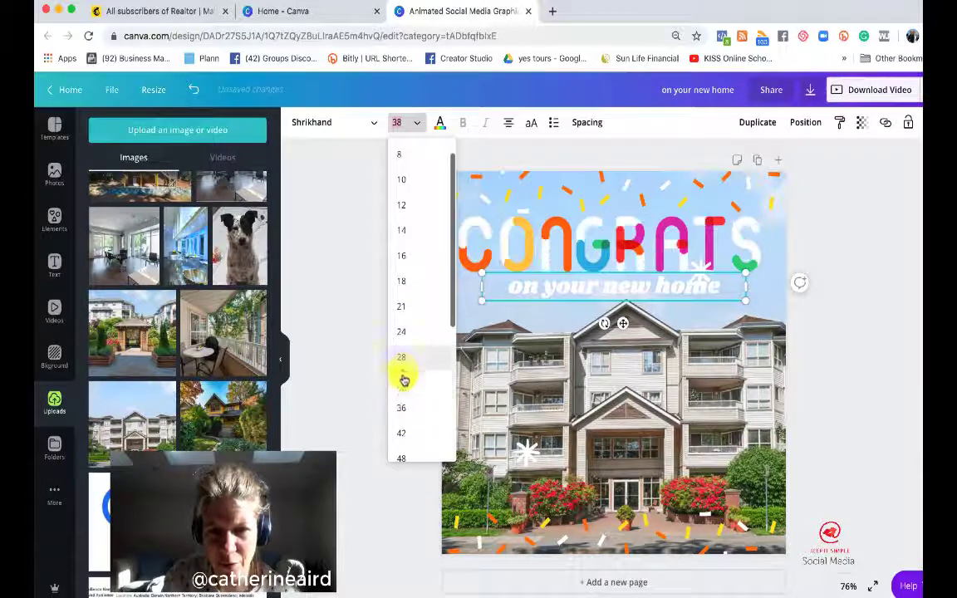
{"action": "left_click", "coordinate": [402, 383]}
{"action": "left_click", "coordinate": [813, 246]}
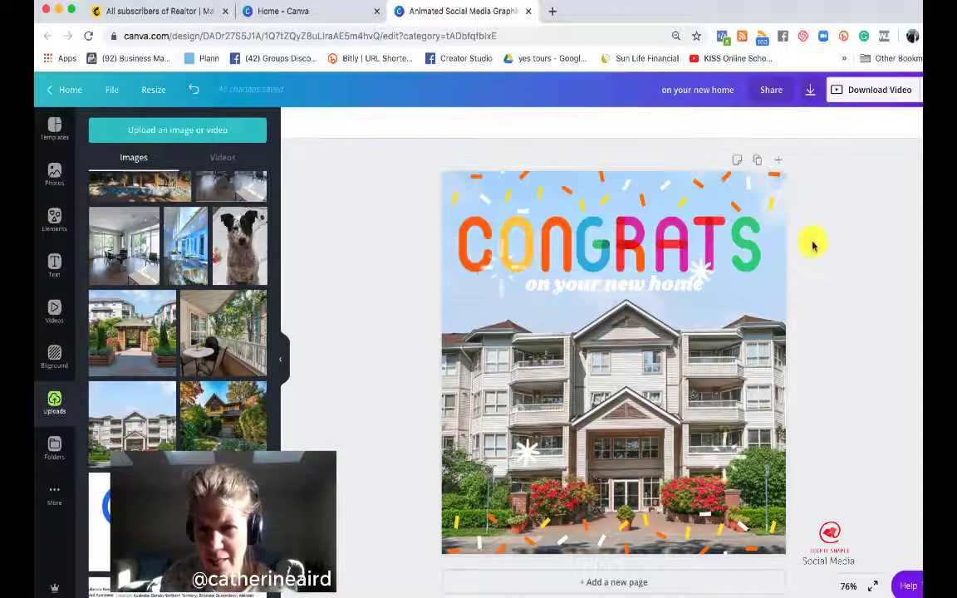
- Select all the CONGRATS letters together, shrink them, and keep them centred above the "on your new home" text
{"action": "left_click_drag", "start_coordinate": [813, 245], "coordinate": [432, 247]}
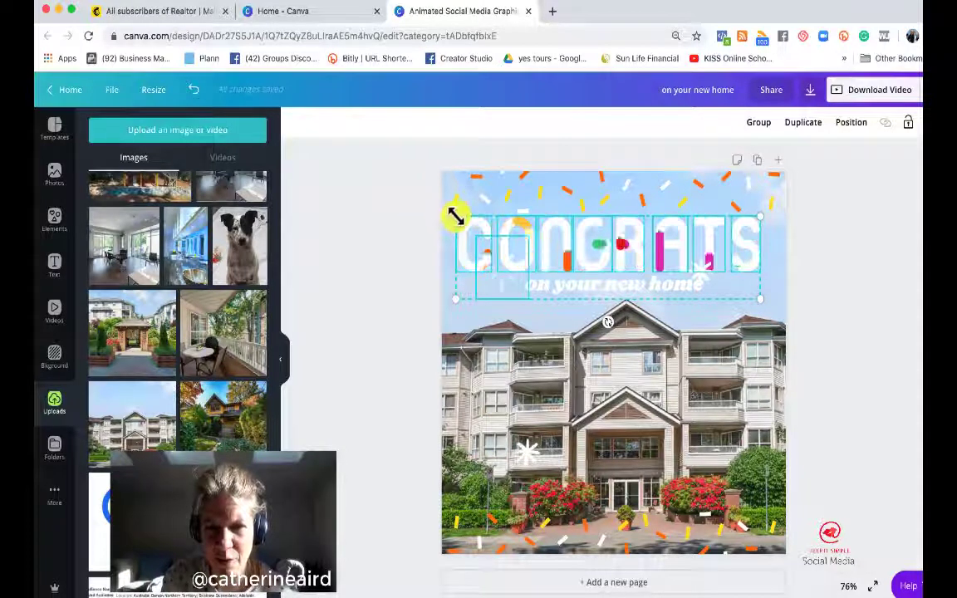
{"action": "left_click_drag", "start_coordinate": [455, 215], "coordinate": [495, 220]}
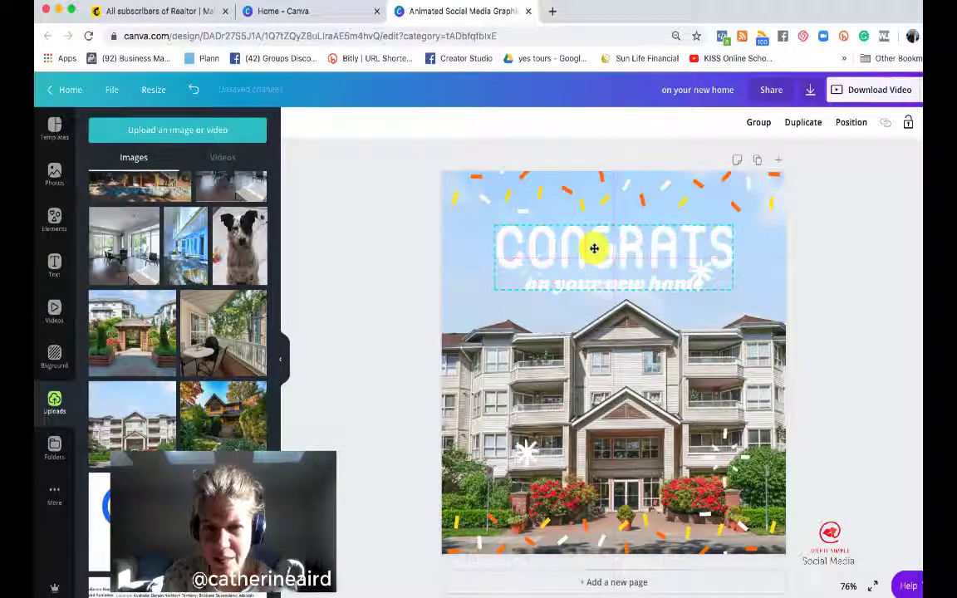
- Move one white starburst to the right of "on your new home" and the other onto the building's left roof
{"action": "left_click", "coordinate": [707, 275]}
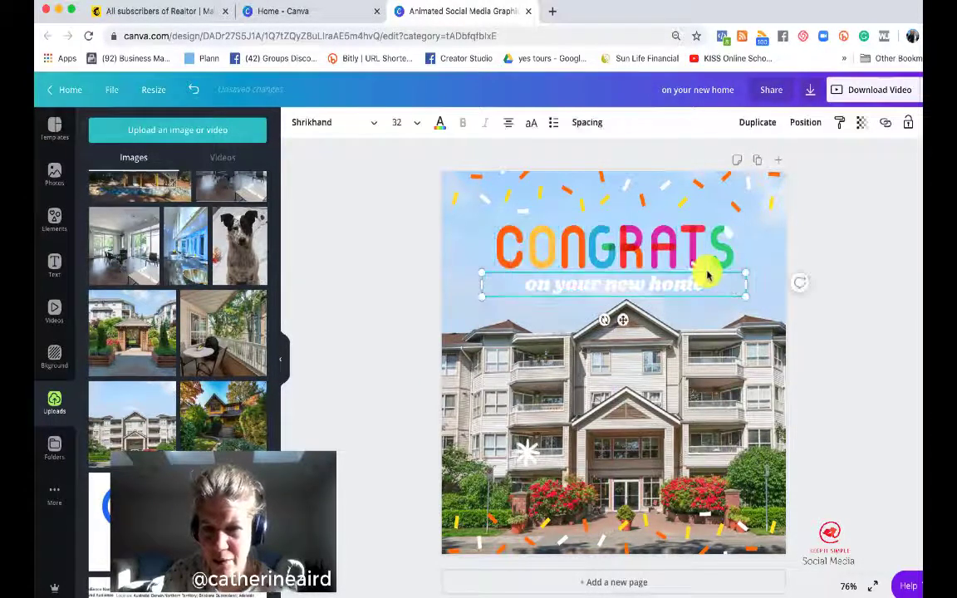
{"action": "left_click_drag", "start_coordinate": [704, 272], "coordinate": [750, 259]}
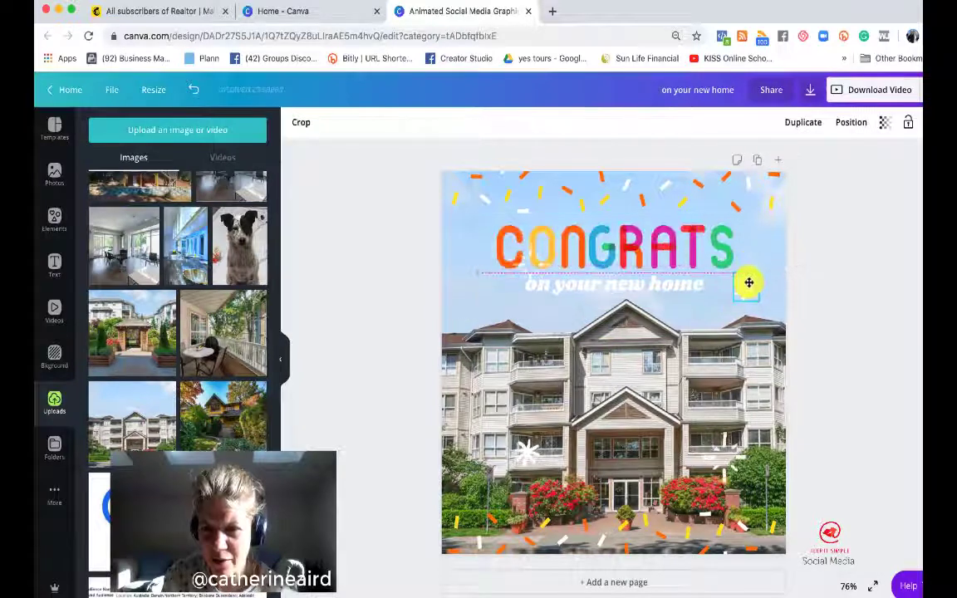
{"action": "left_click_drag", "start_coordinate": [525, 451], "coordinate": [487, 336]}
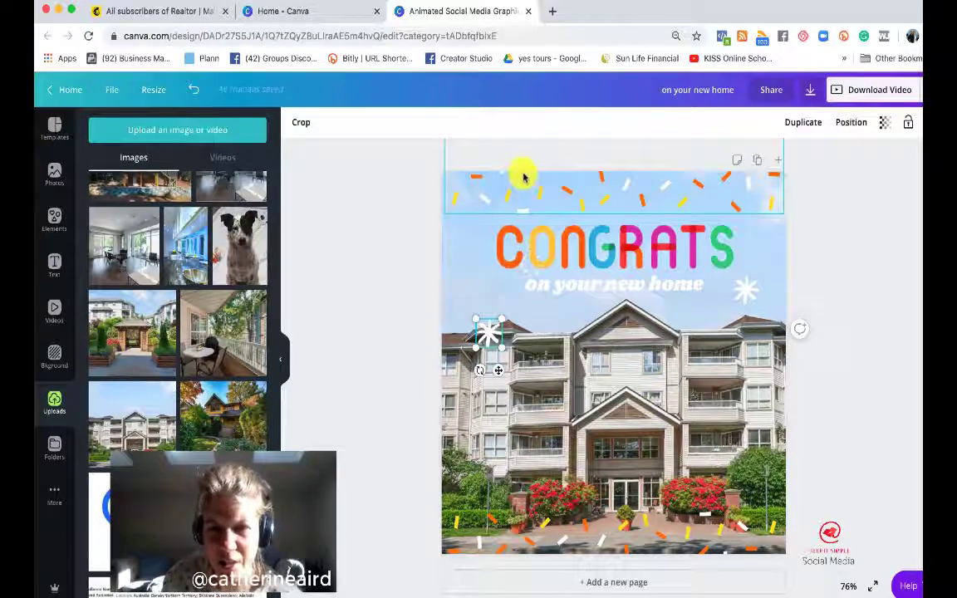
- Recolour the yellow pieces of the upper confetti using the remax palette, trying its blue before settling on its red
{"action": "left_click", "coordinate": [510, 249]}
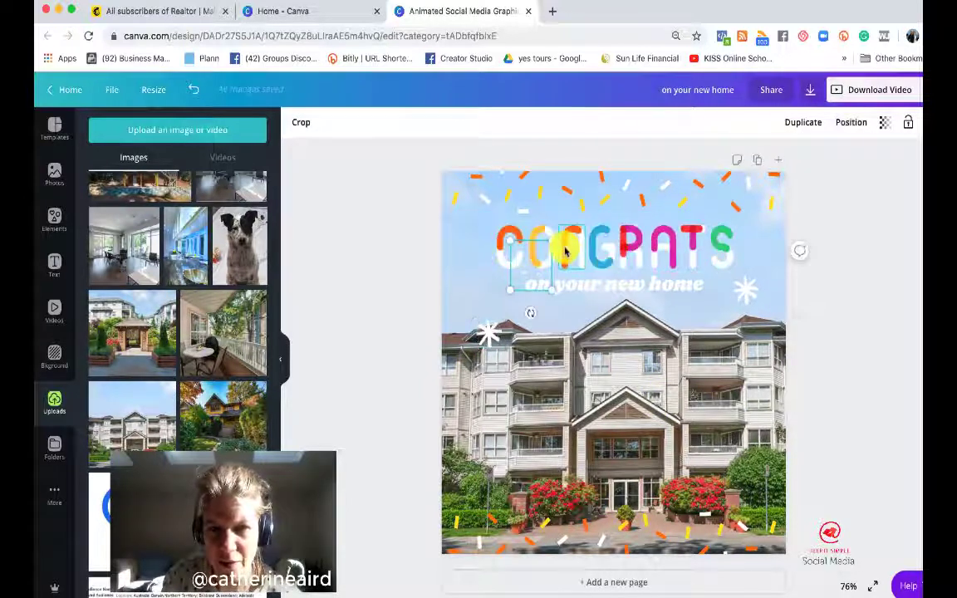
{"action": "left_click", "coordinate": [522, 180]}
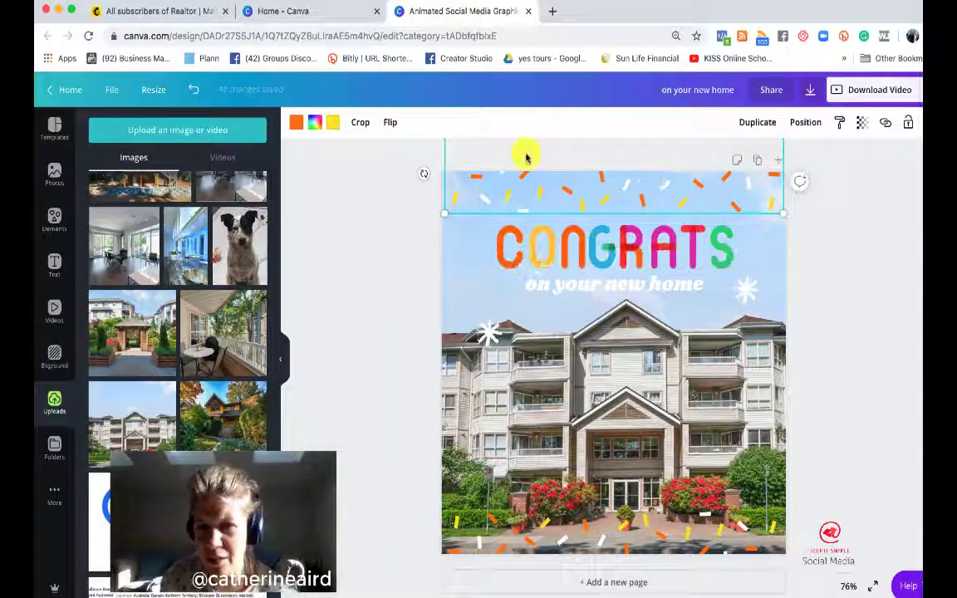
{"action": "left_click", "coordinate": [332, 125]}
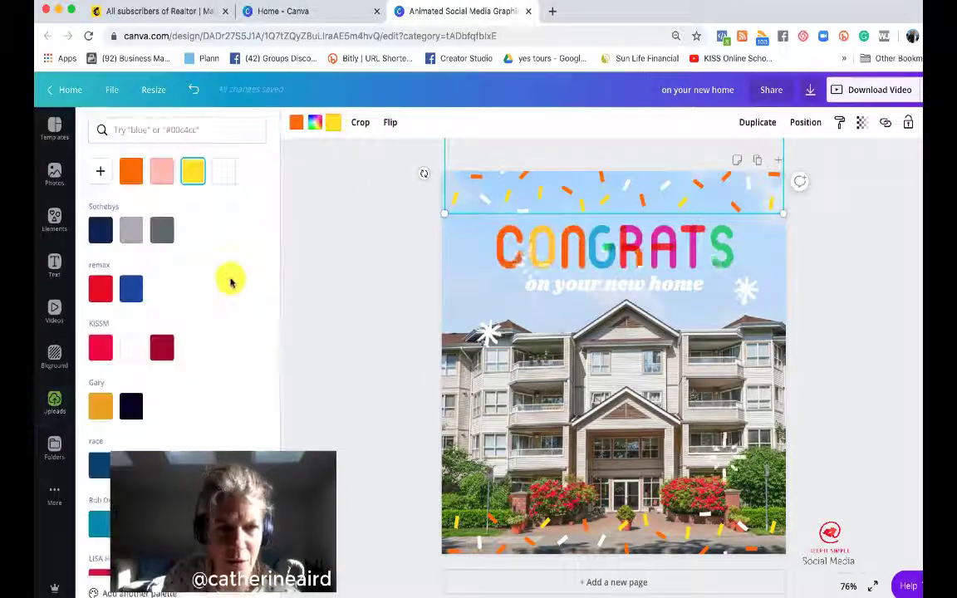
{"action": "left_click", "coordinate": [100, 288]}
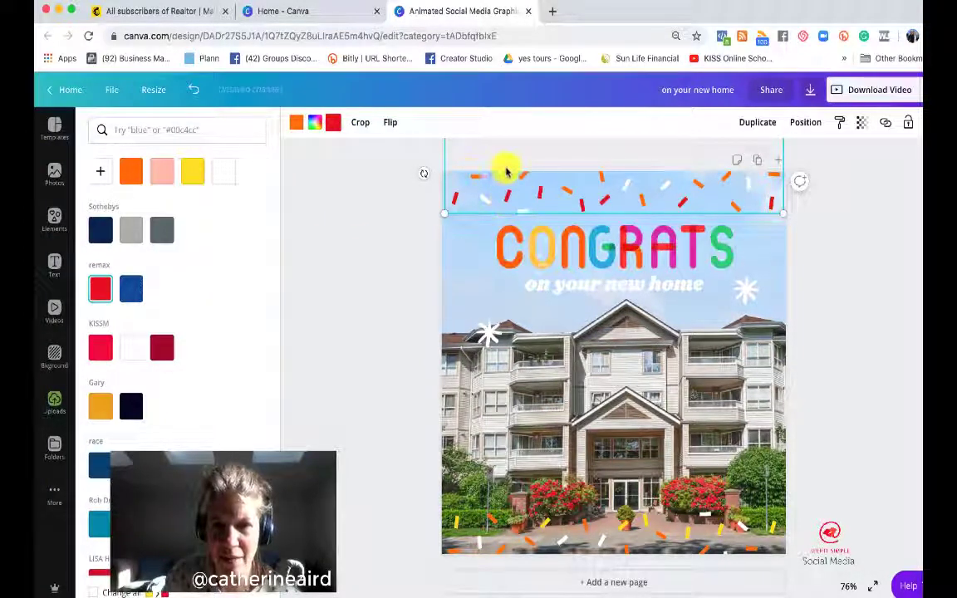
{"action": "left_click", "coordinate": [130, 288]}
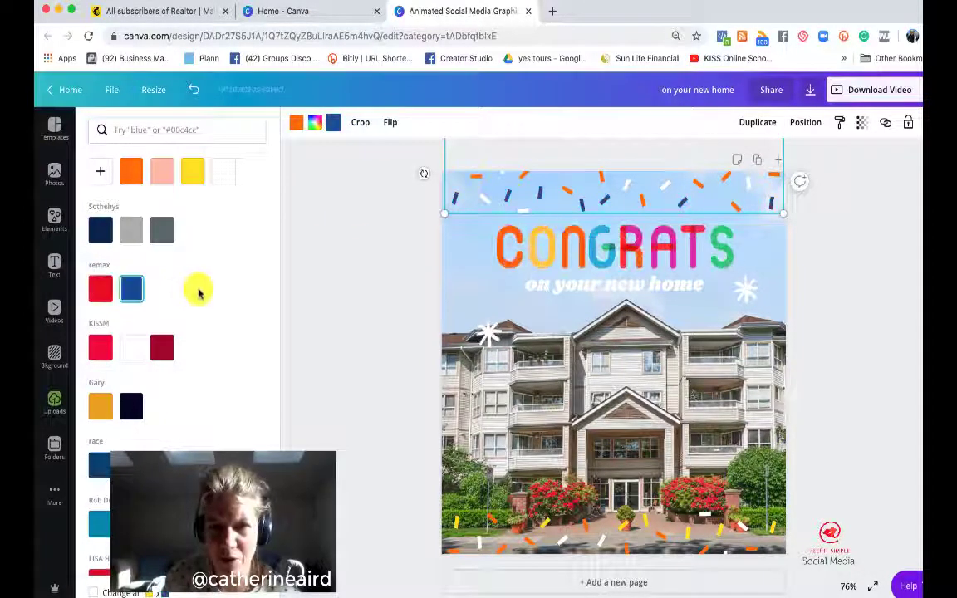
{"action": "left_click", "coordinate": [103, 292]}
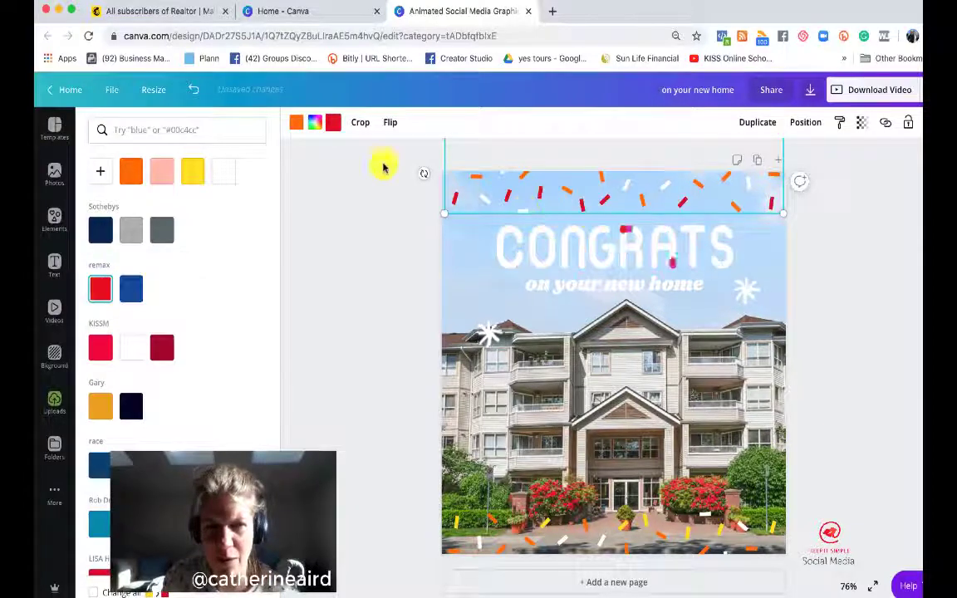
- Recolour the orange pieces of the upper confetti with the blue from the remax palette
{"action": "left_click", "coordinate": [315, 126]}
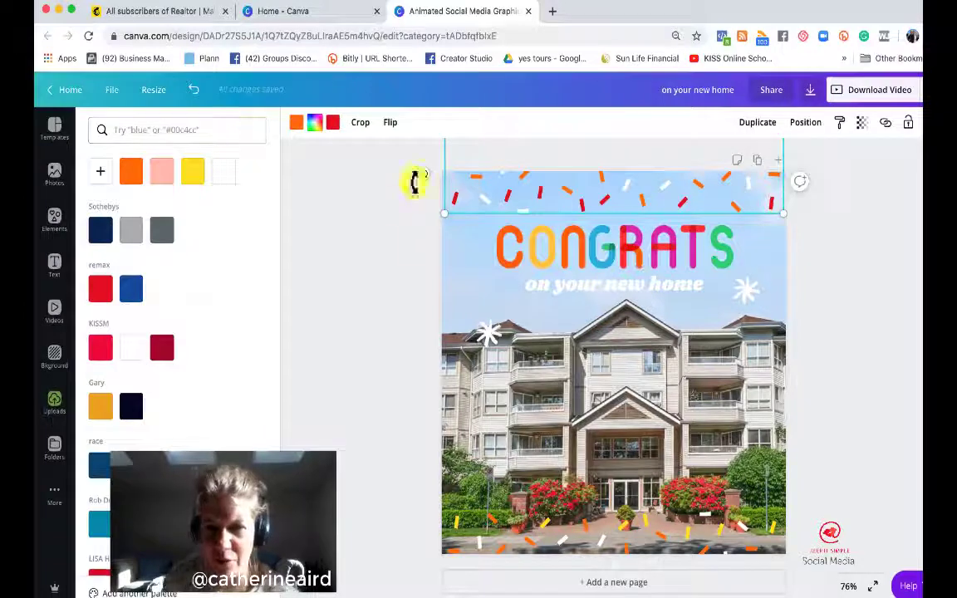
{"action": "left_click", "coordinate": [402, 264]}
{"action": "left_click", "coordinate": [480, 179]}
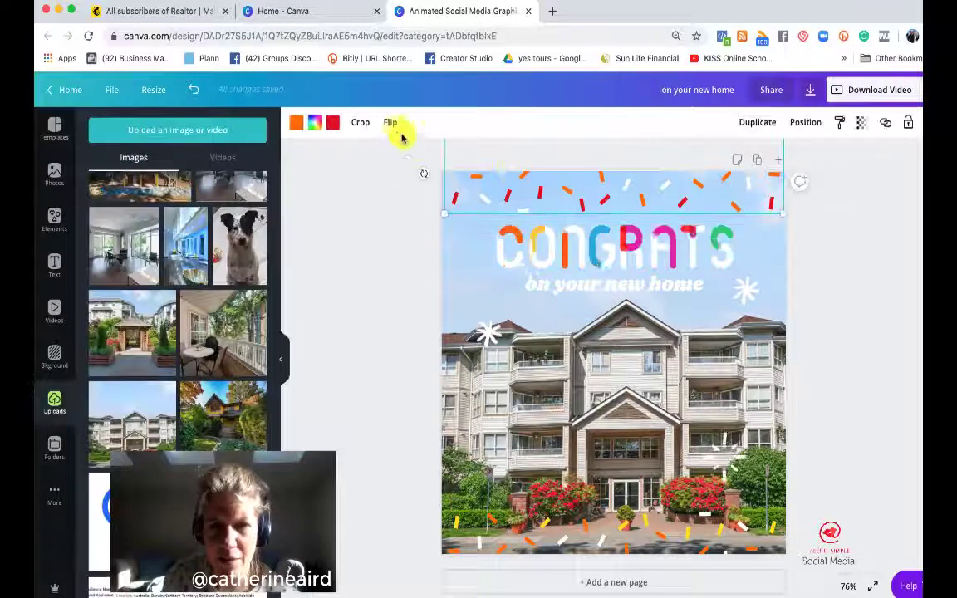
{"action": "left_click", "coordinate": [298, 124]}
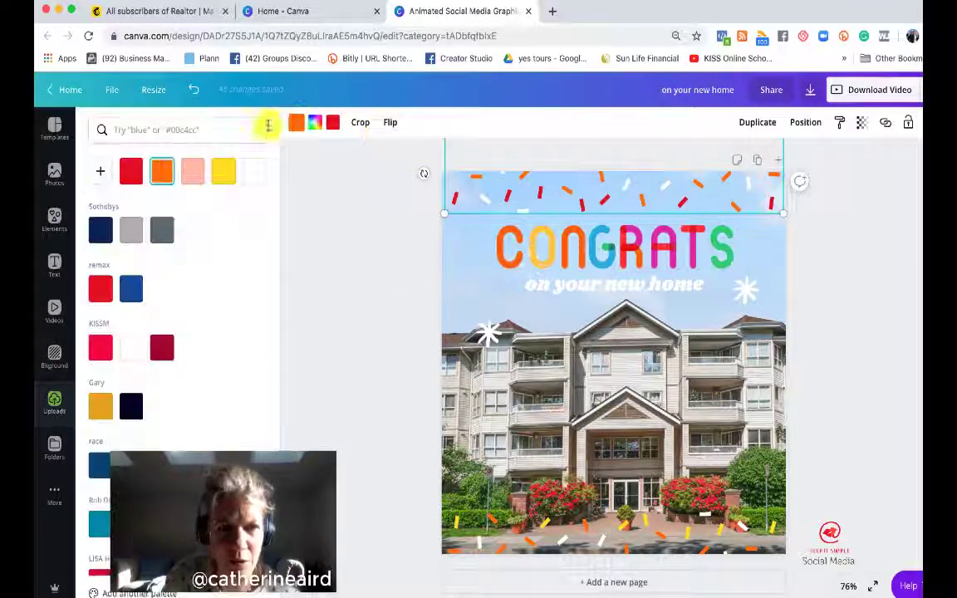
{"action": "left_click", "coordinate": [130, 288]}
{"action": "left_click", "coordinate": [309, 282]}
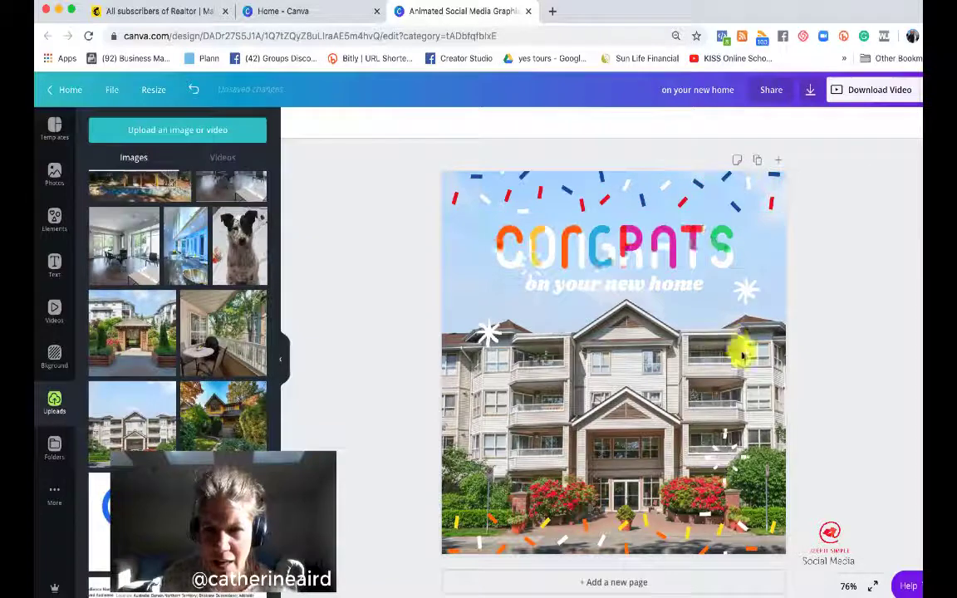
- Remove the confetti strip along the page's lower edge from the design
{"action": "left_click", "coordinate": [720, 532]}
{"action": "left_click_drag", "start_coordinate": [691, 530], "coordinate": [339, 532]}
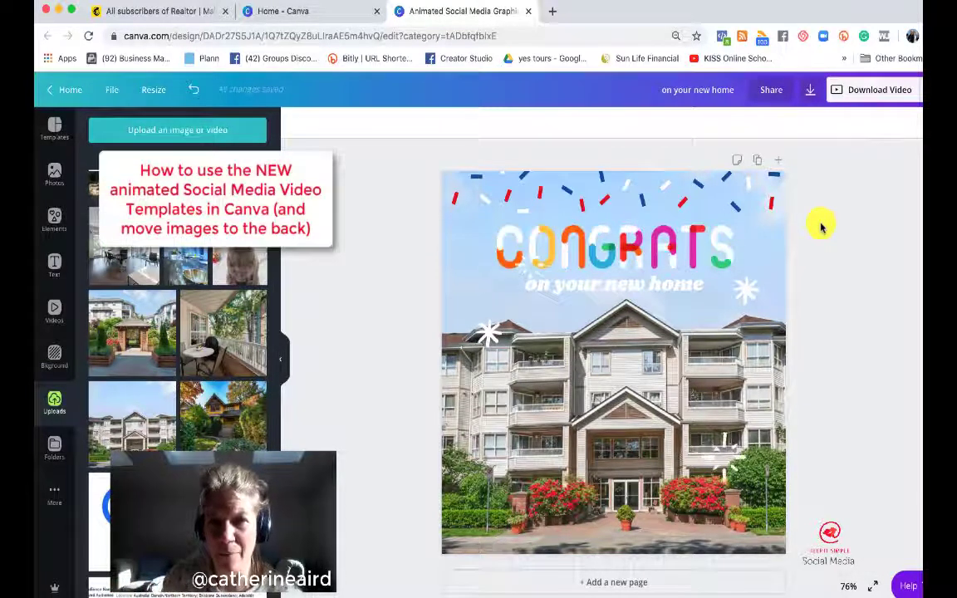
- Download the finished design with Video as the file type
{"action": "left_click", "coordinate": [810, 91]}
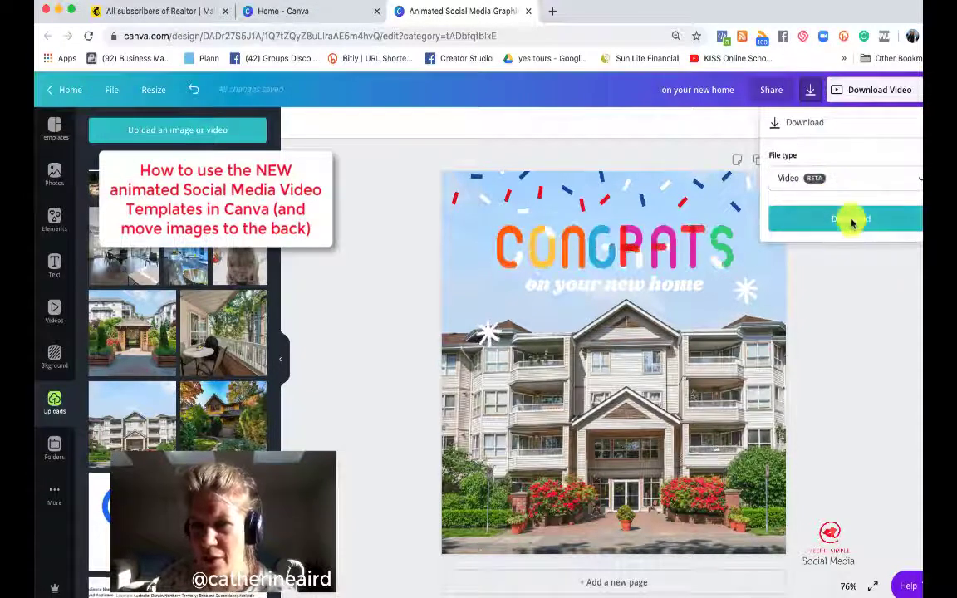
{"action": "left_click", "coordinate": [851, 220]}
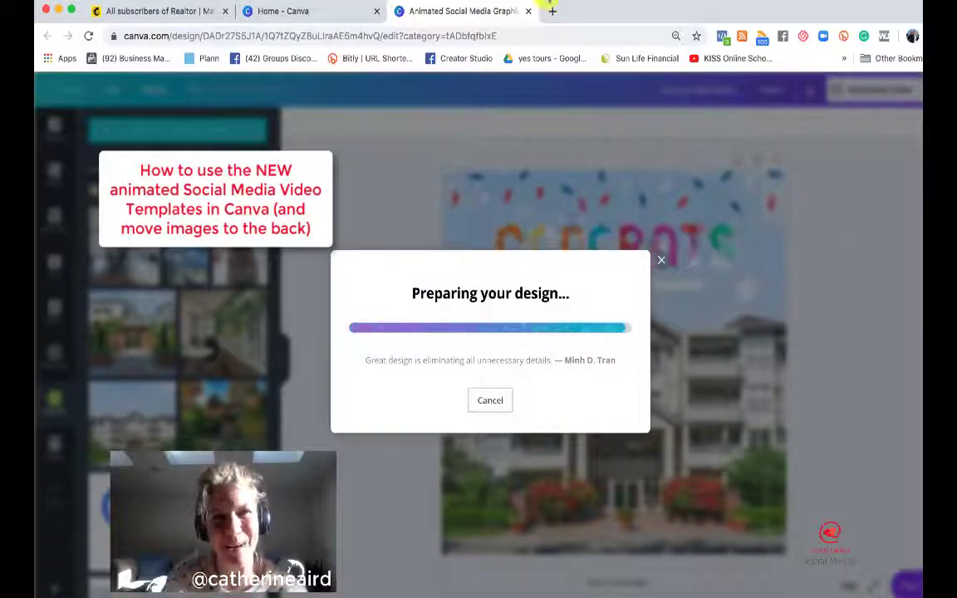
{"action": "left_click", "coordinate": [575, 3]}
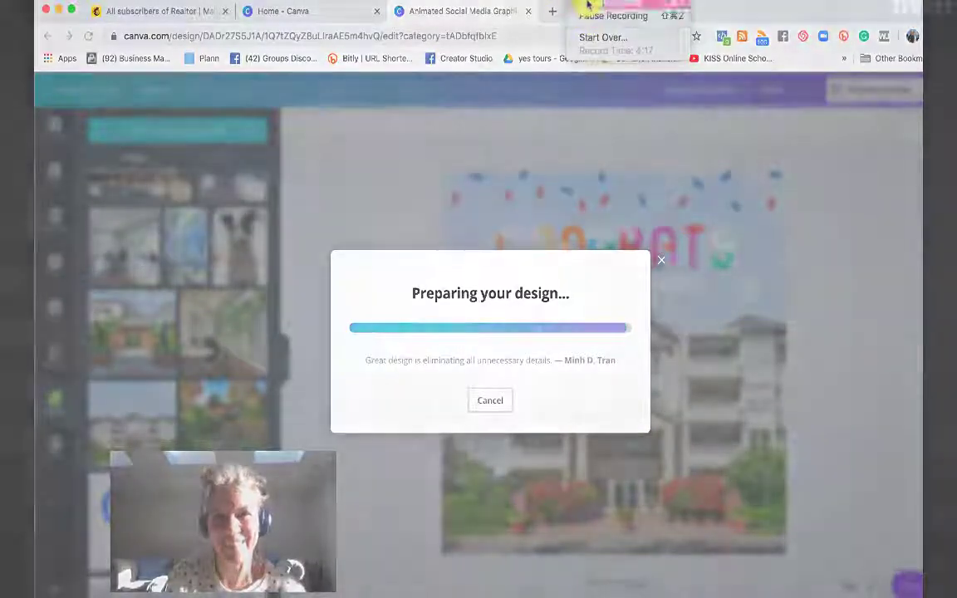